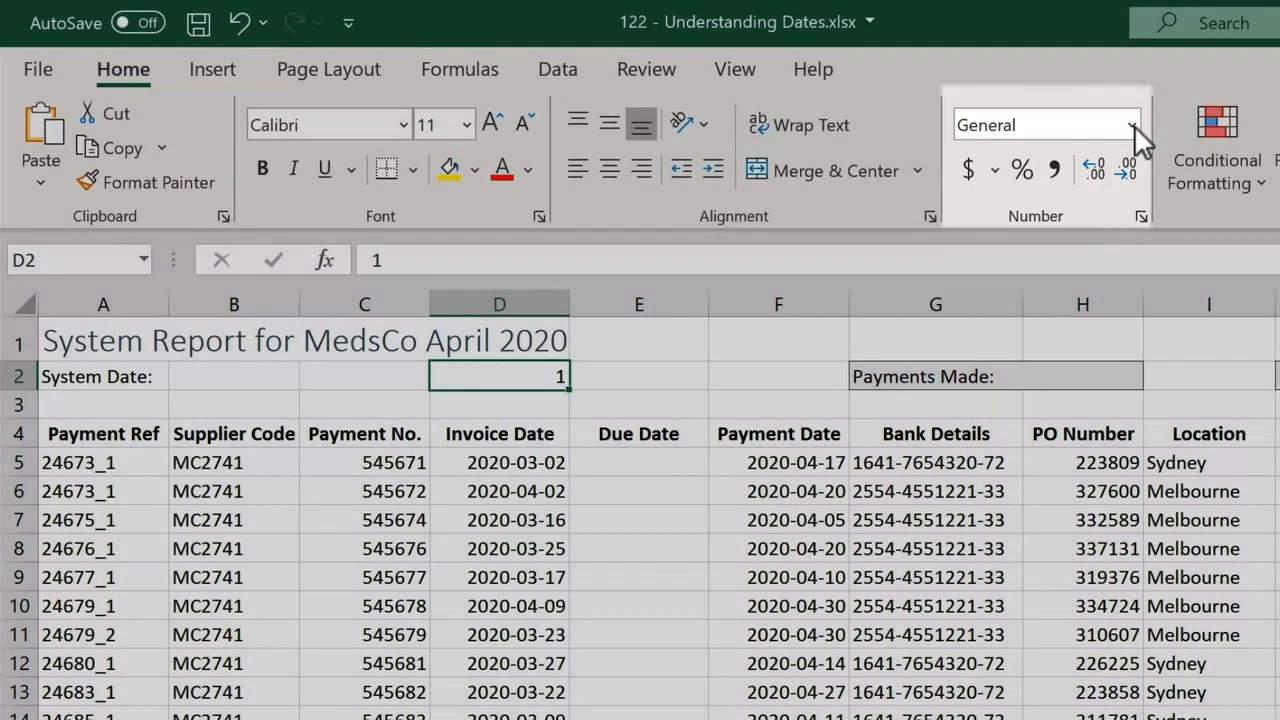
- Format the System Date value in cell D2 as a Short Date and replace the value with 2
{"action": "left_click", "coordinate": [1134, 125]}
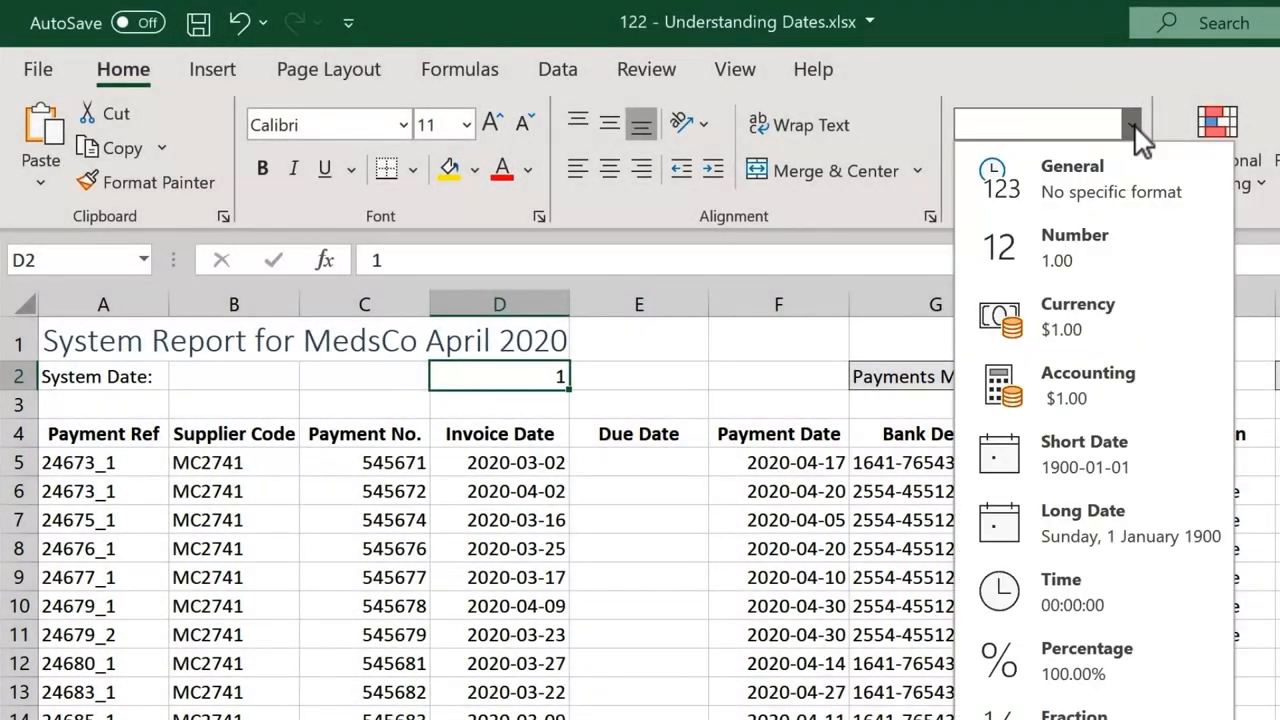
{"action": "left_click", "coordinate": [1117, 447]}
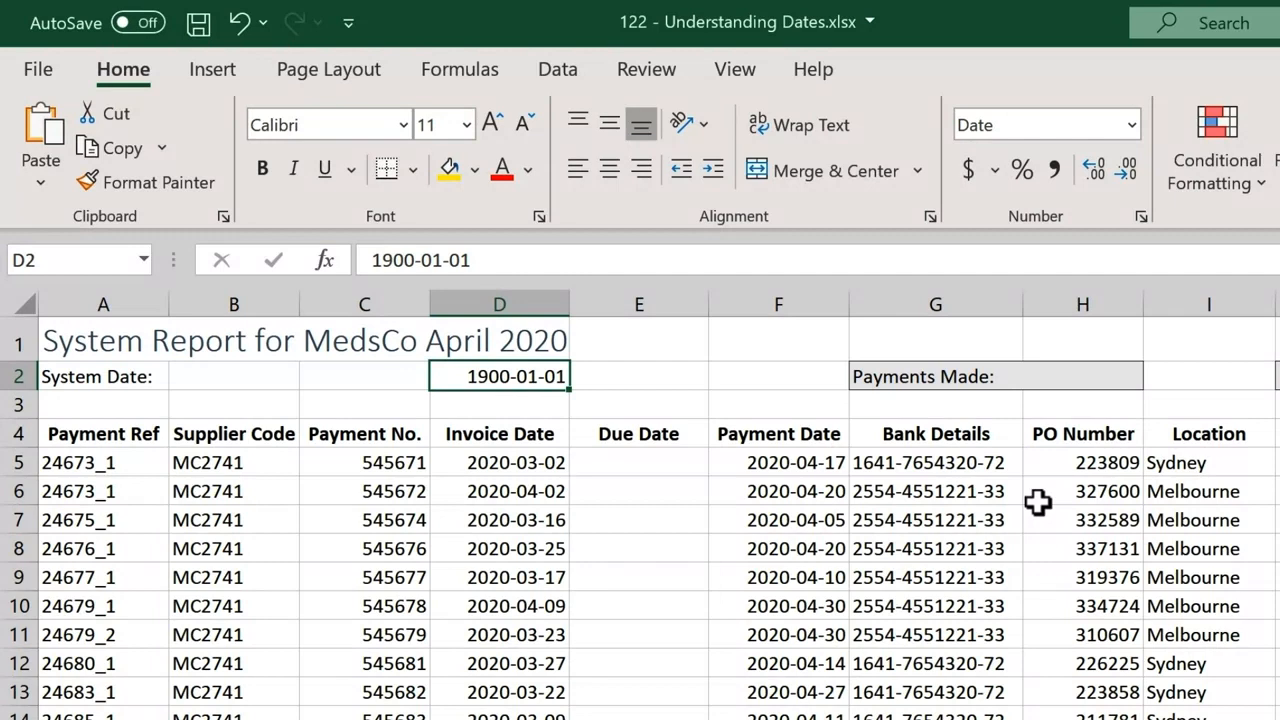
{"action": "type", "text": "2"}
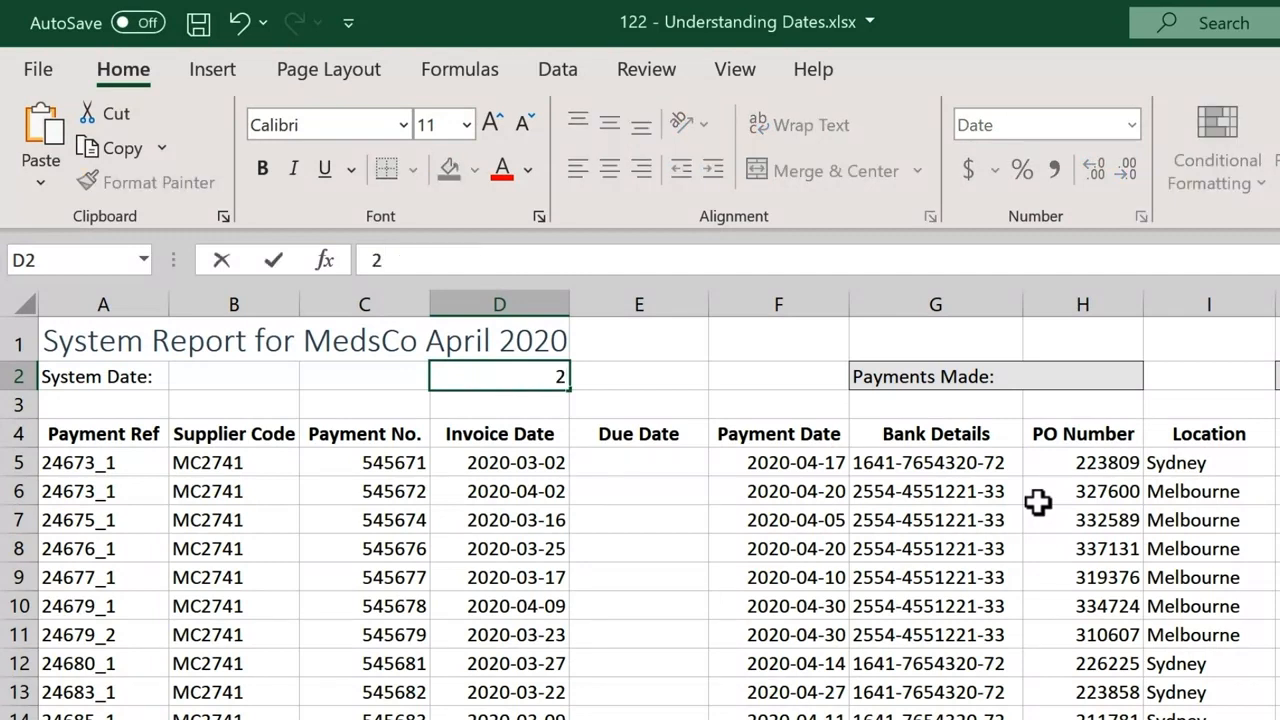
{"action": "key", "text": "Return"}
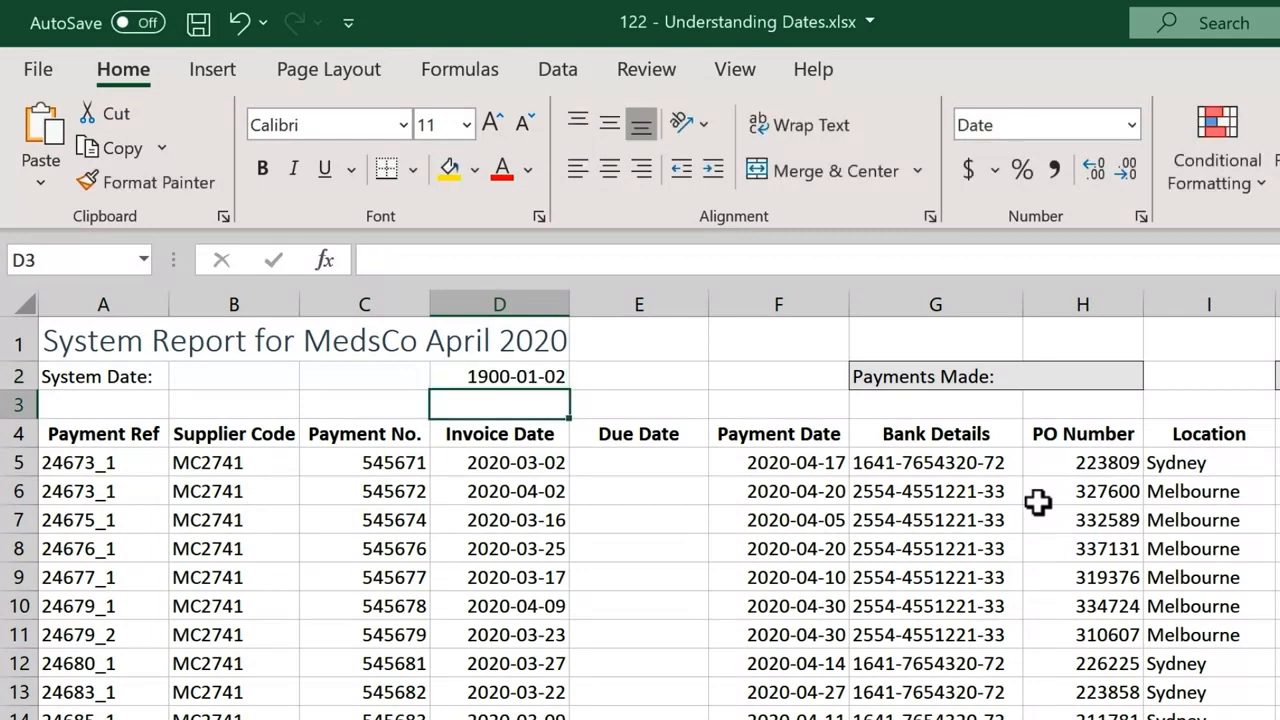
- Clear the contents of cell D2
{"action": "key", "text": "Up"}
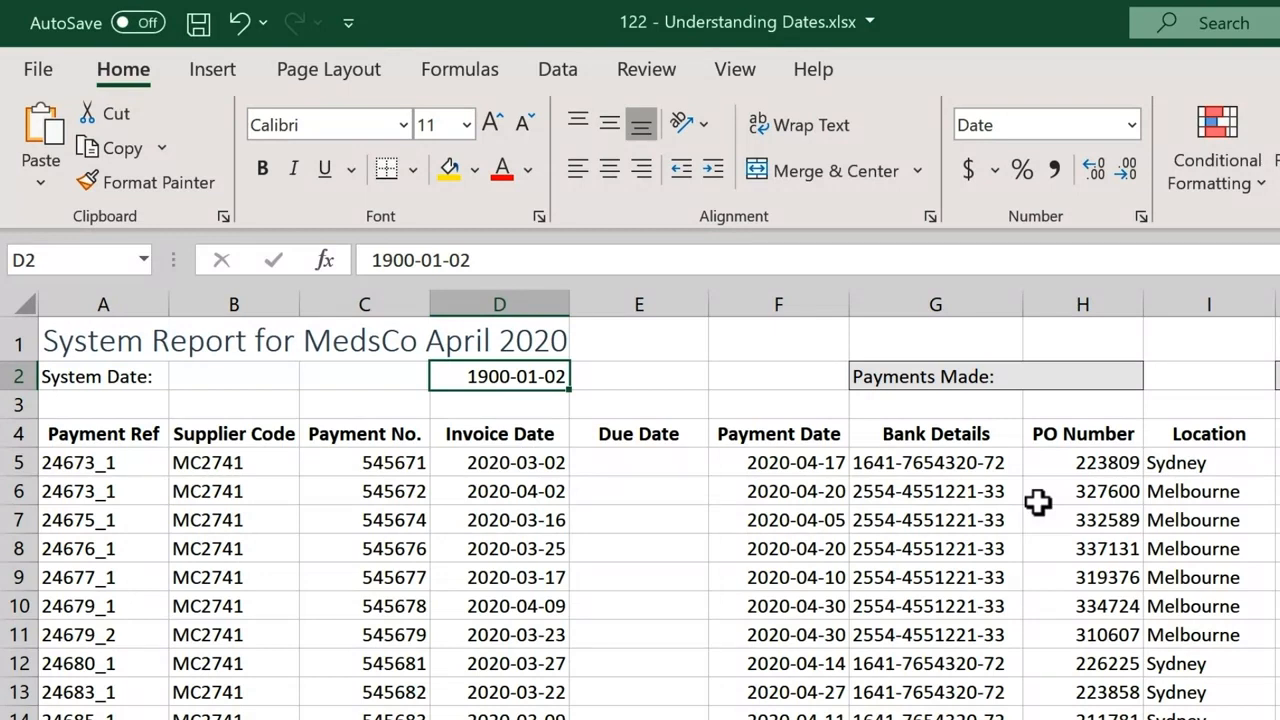
{"action": "key", "text": "Delete"}
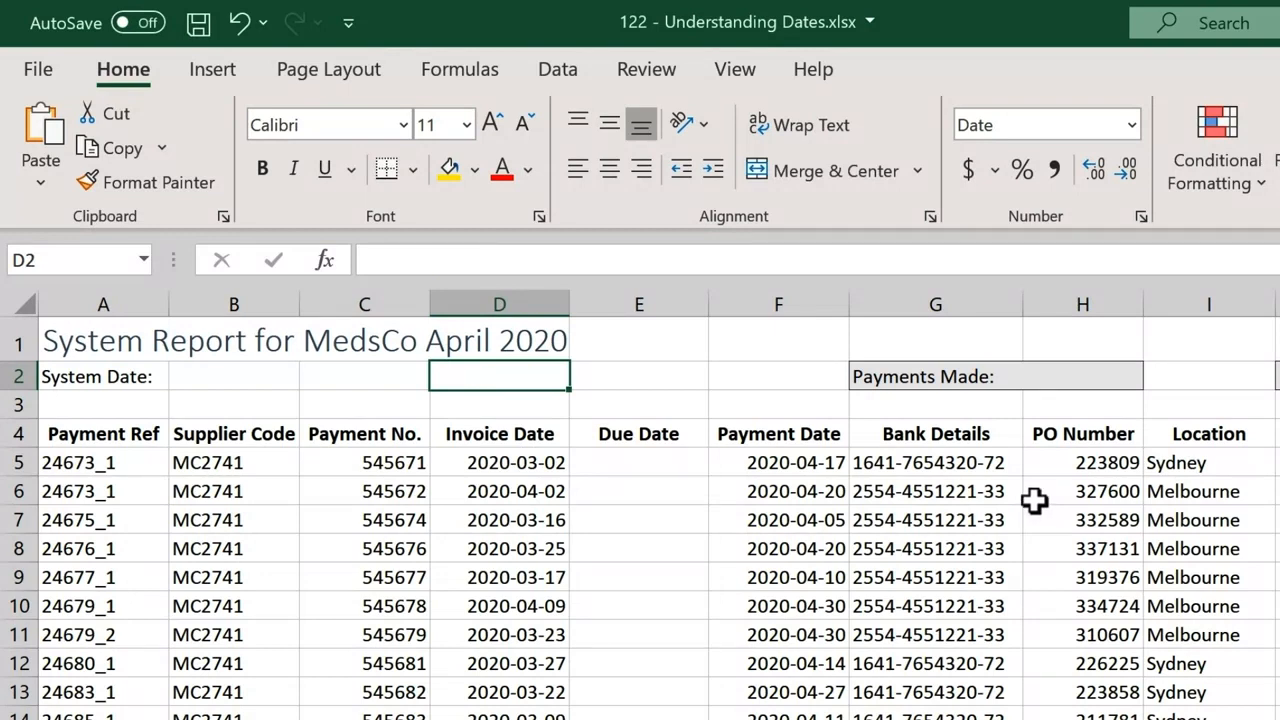
- Insert the TODAY function from the date and time functions into cell B2, beside the System Date label
{"action": "left_click", "coordinate": [199, 370]}
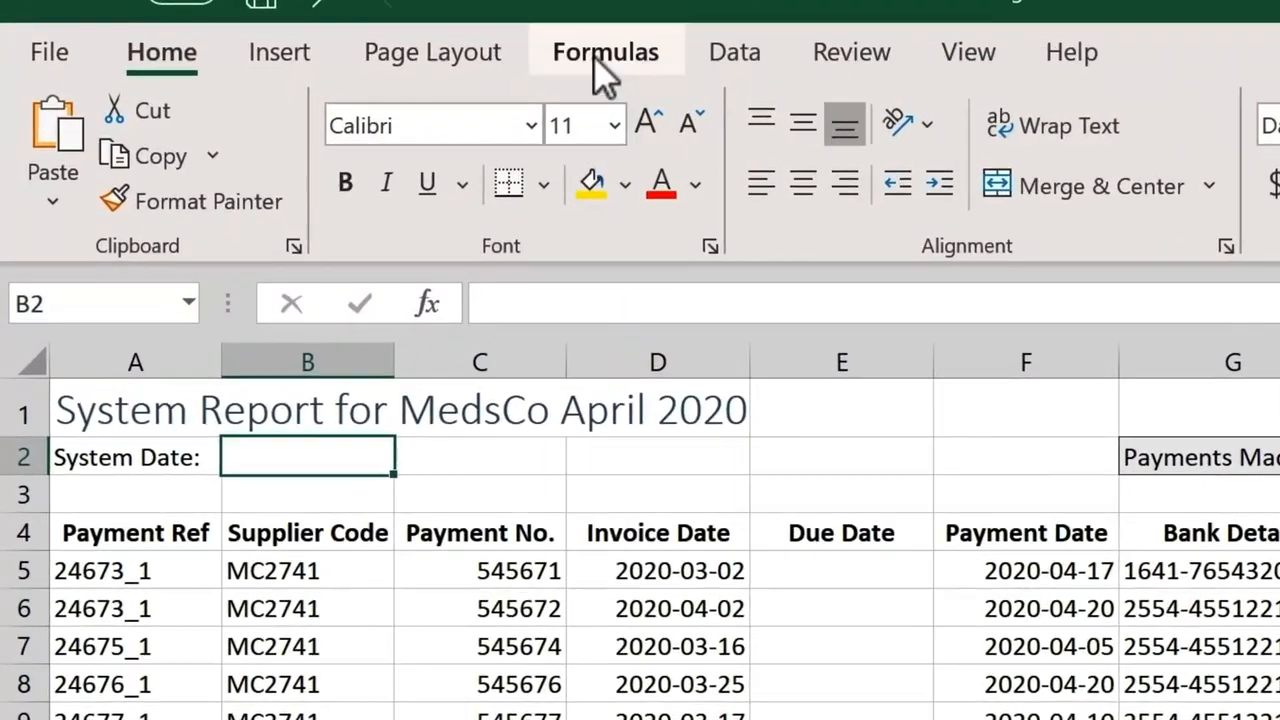
{"action": "left_click", "coordinate": [600, 55]}
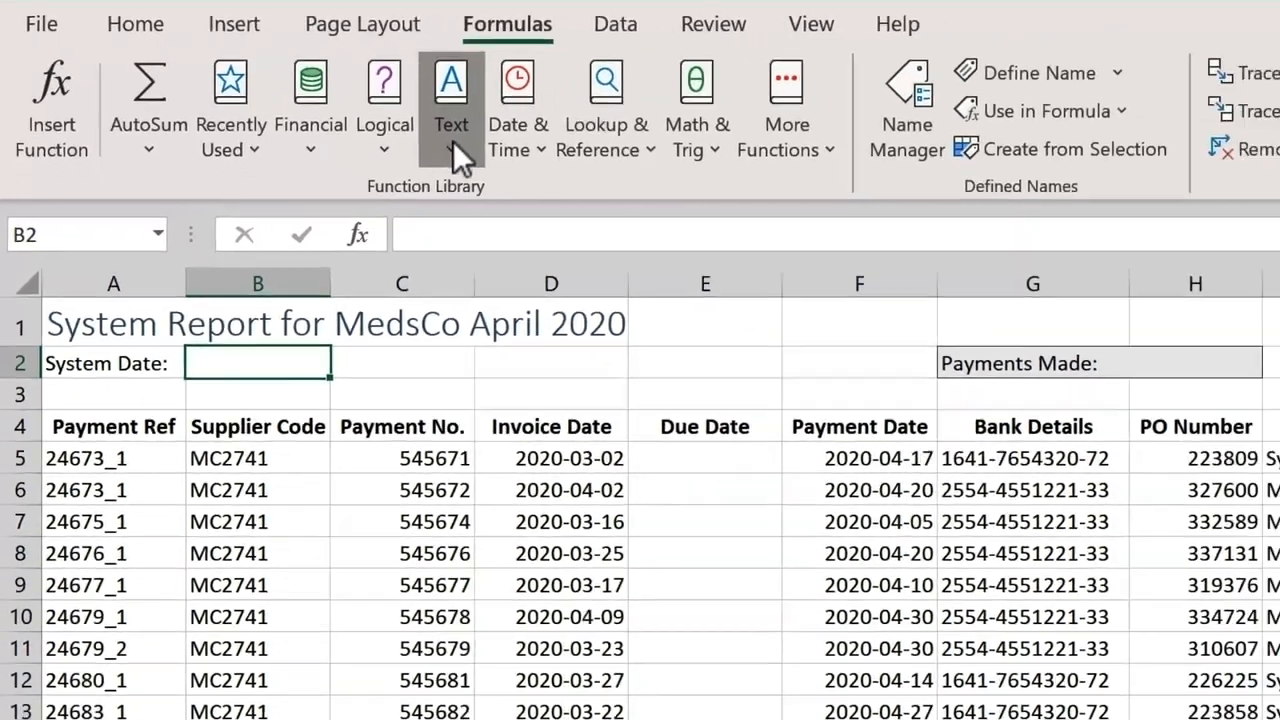
{"action": "left_click", "coordinate": [452, 145]}
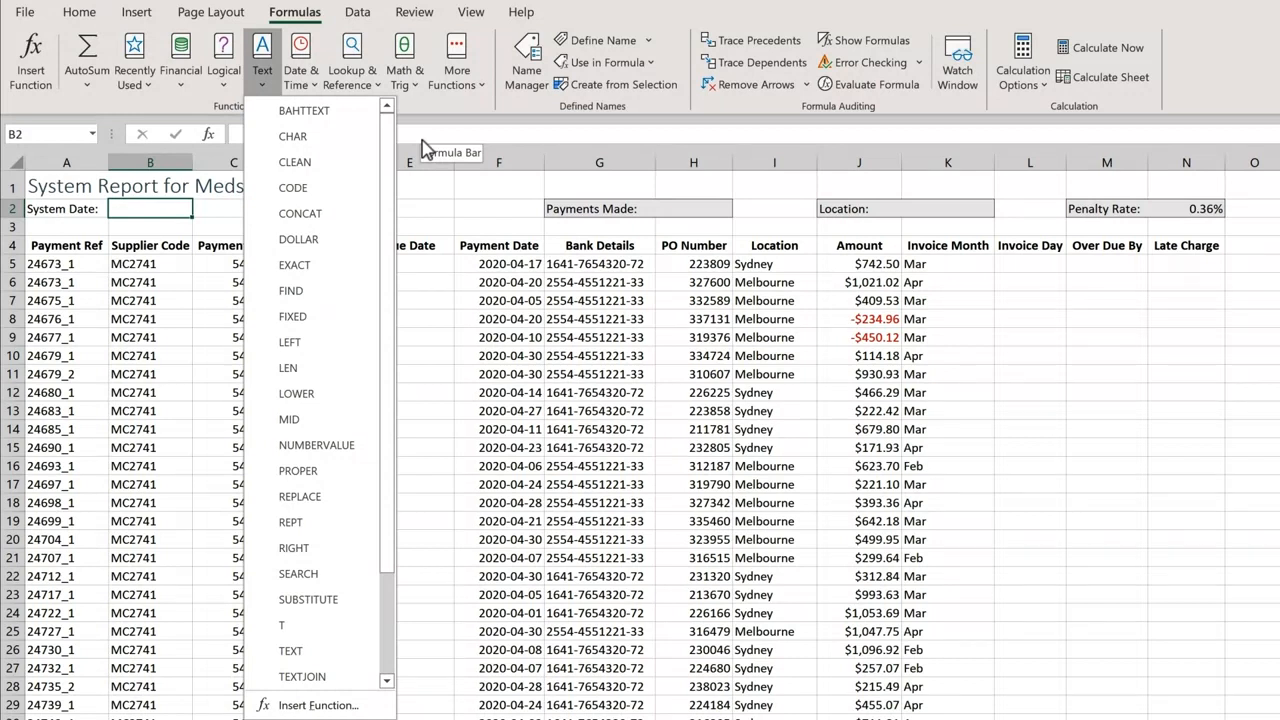
{"action": "left_click", "coordinate": [316, 90]}
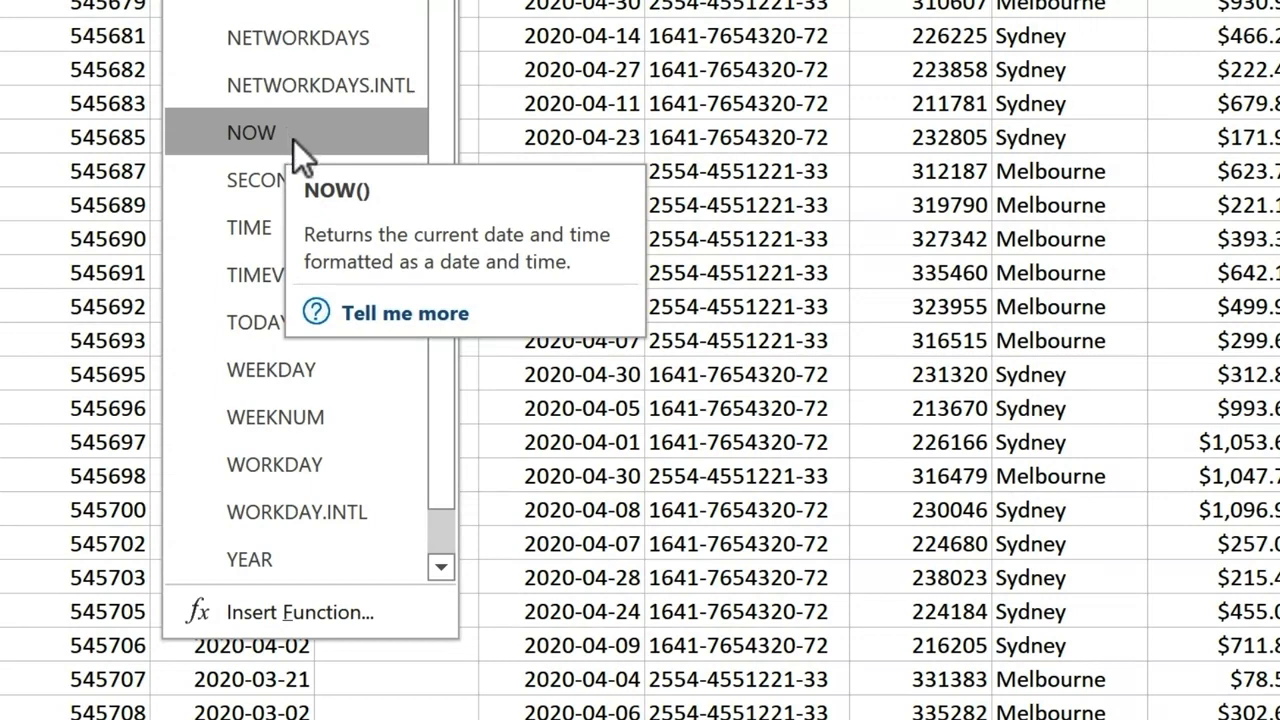
{"action": "mouse_move", "coordinate": [269, 316]}
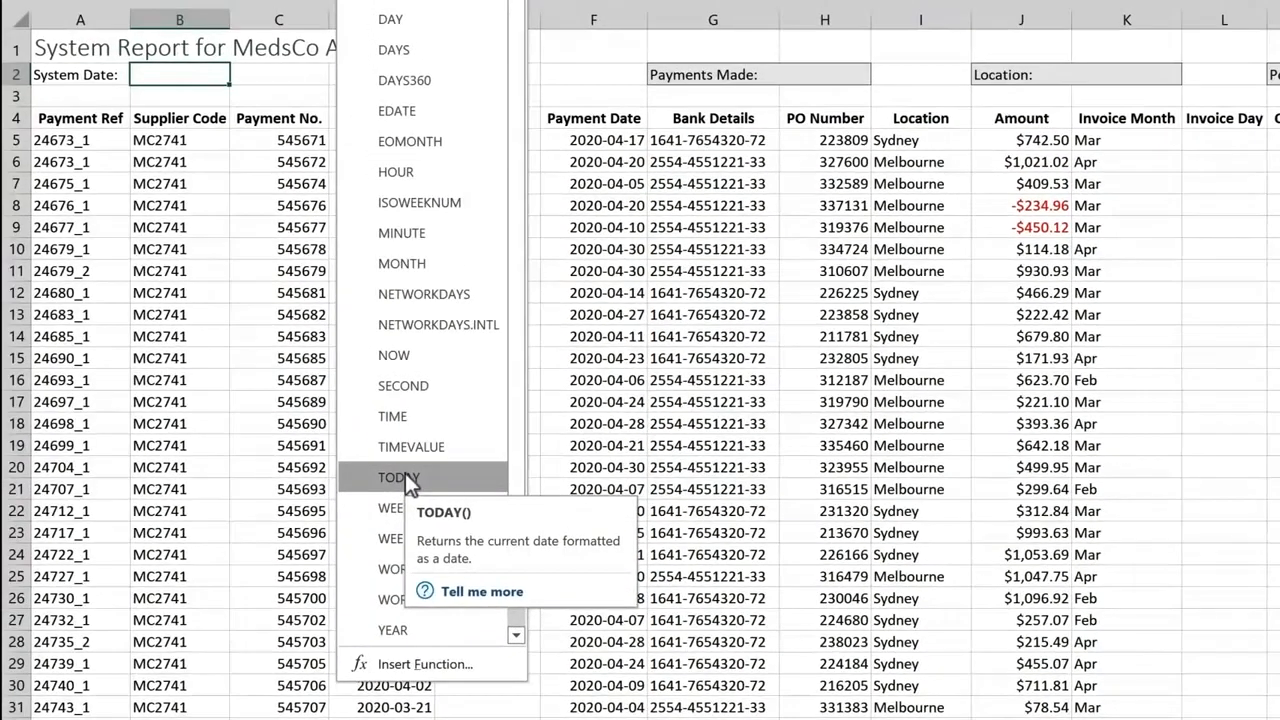
{"action": "key", "text": "Escape"}
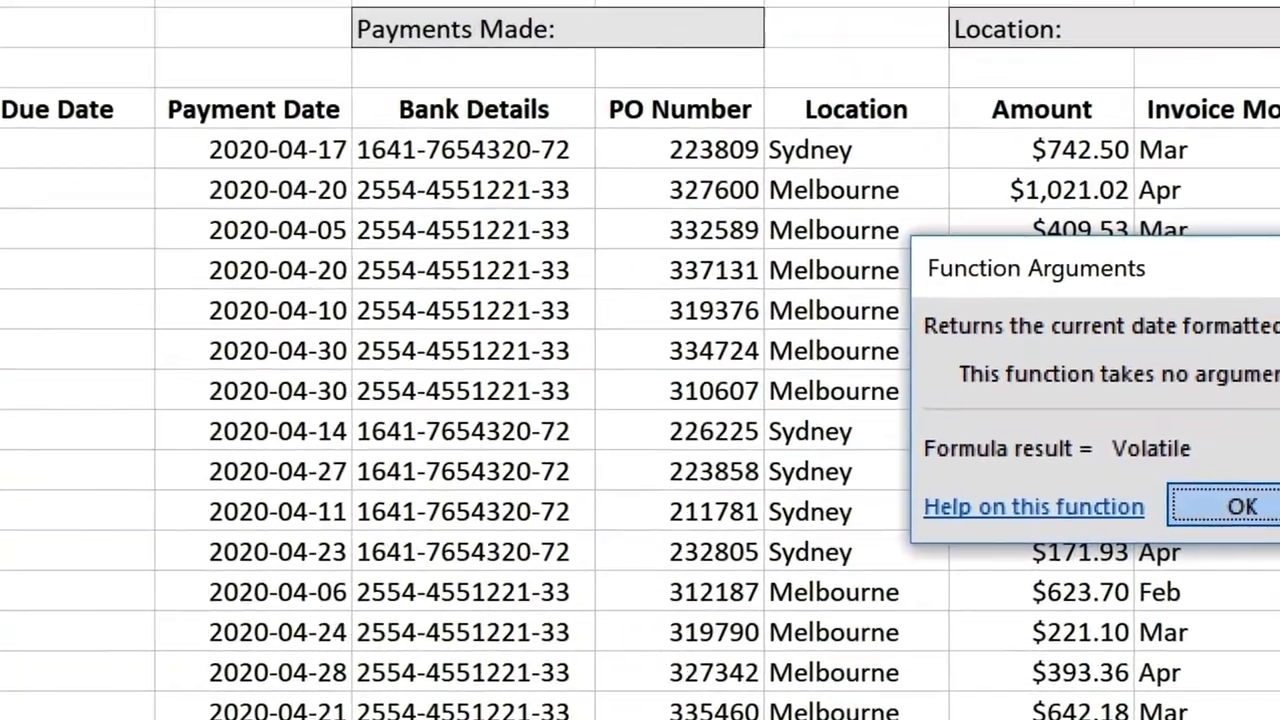
{"action": "key", "text": "Return"}
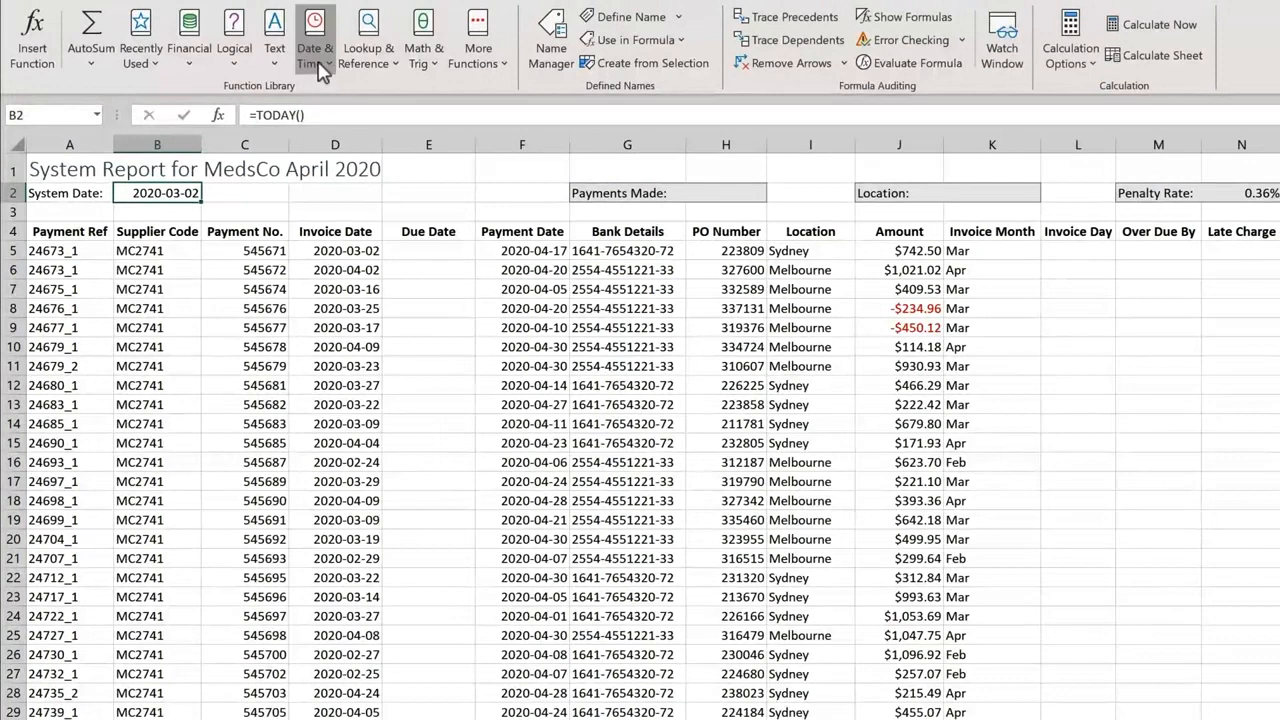
- Enter =DAY(D5) in cell L5 to extract the invoice day, and fill the formula down the Invoice Day column
{"action": "left_click", "coordinate": [370, 26]}
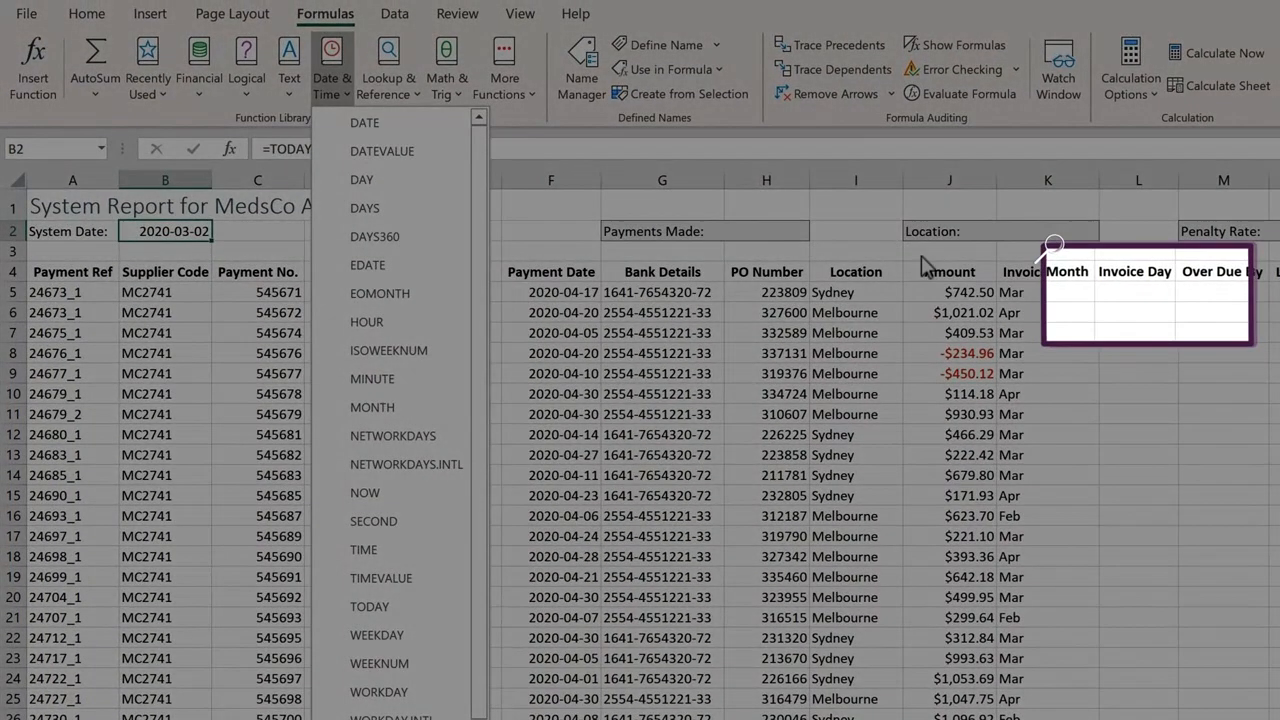
{"action": "left_click", "coordinate": [1170, 292]}
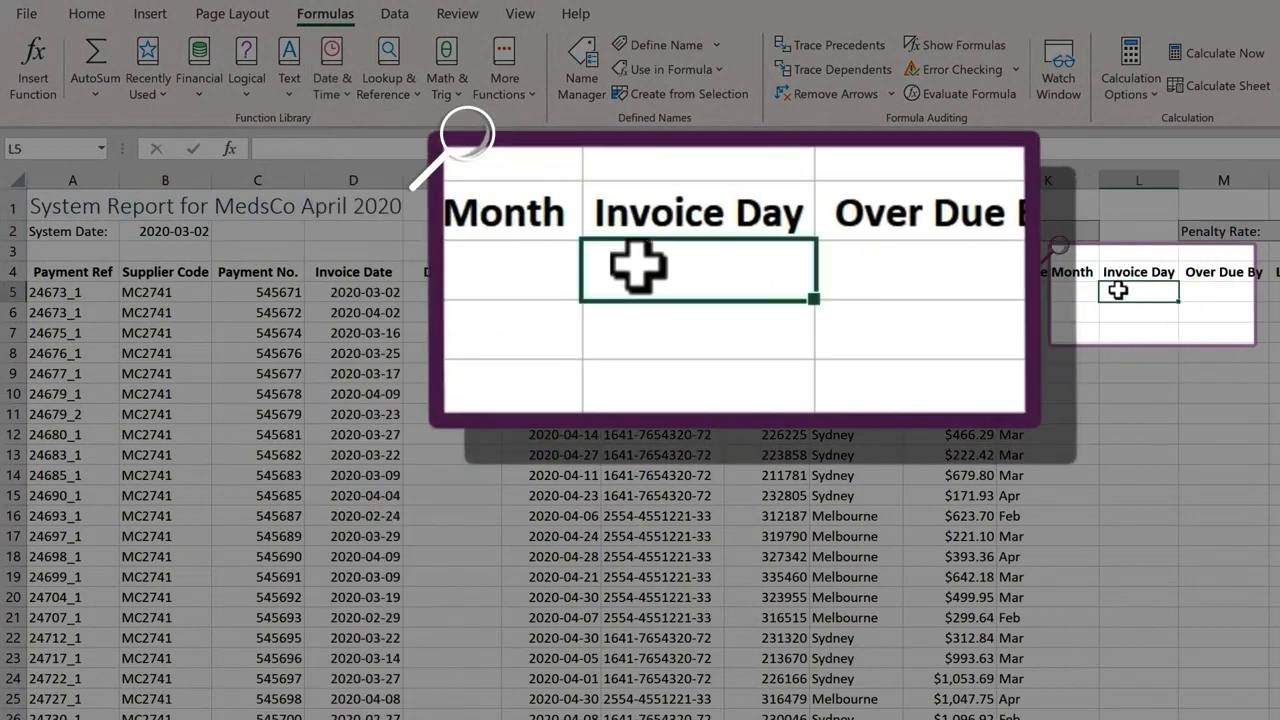
{"action": "type", "text": "="}
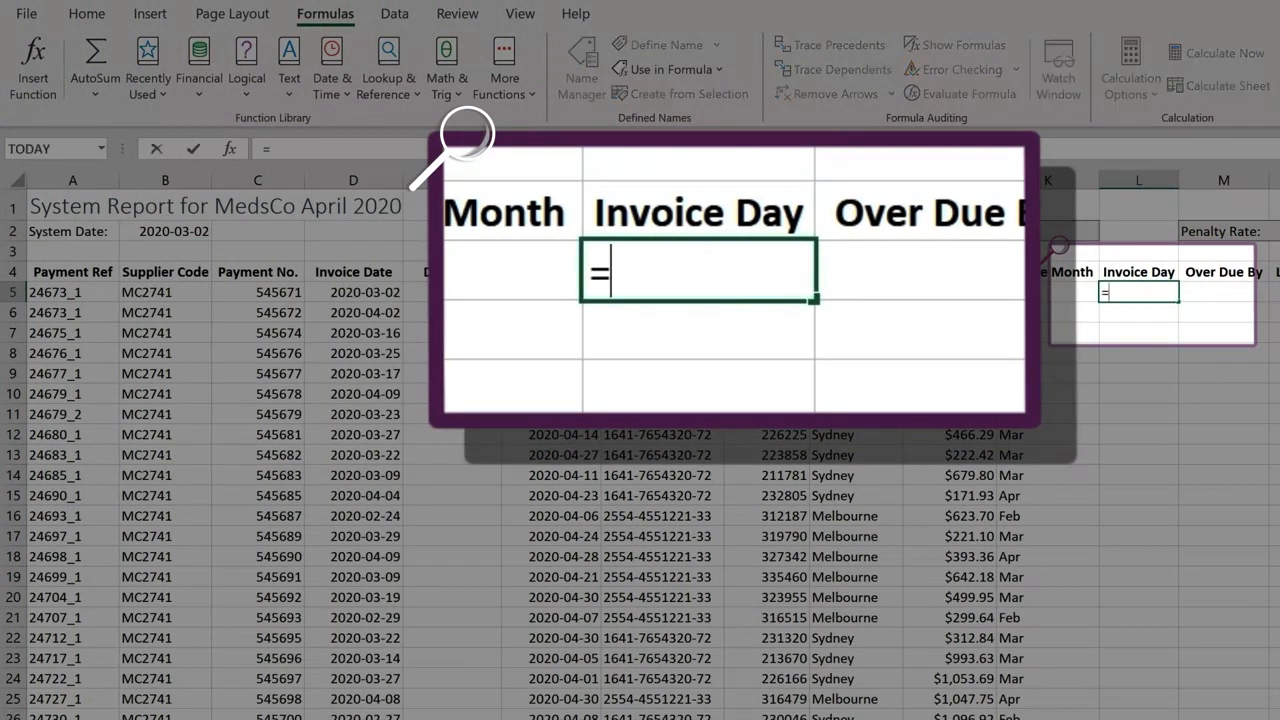
{"action": "type", "text": "day"}
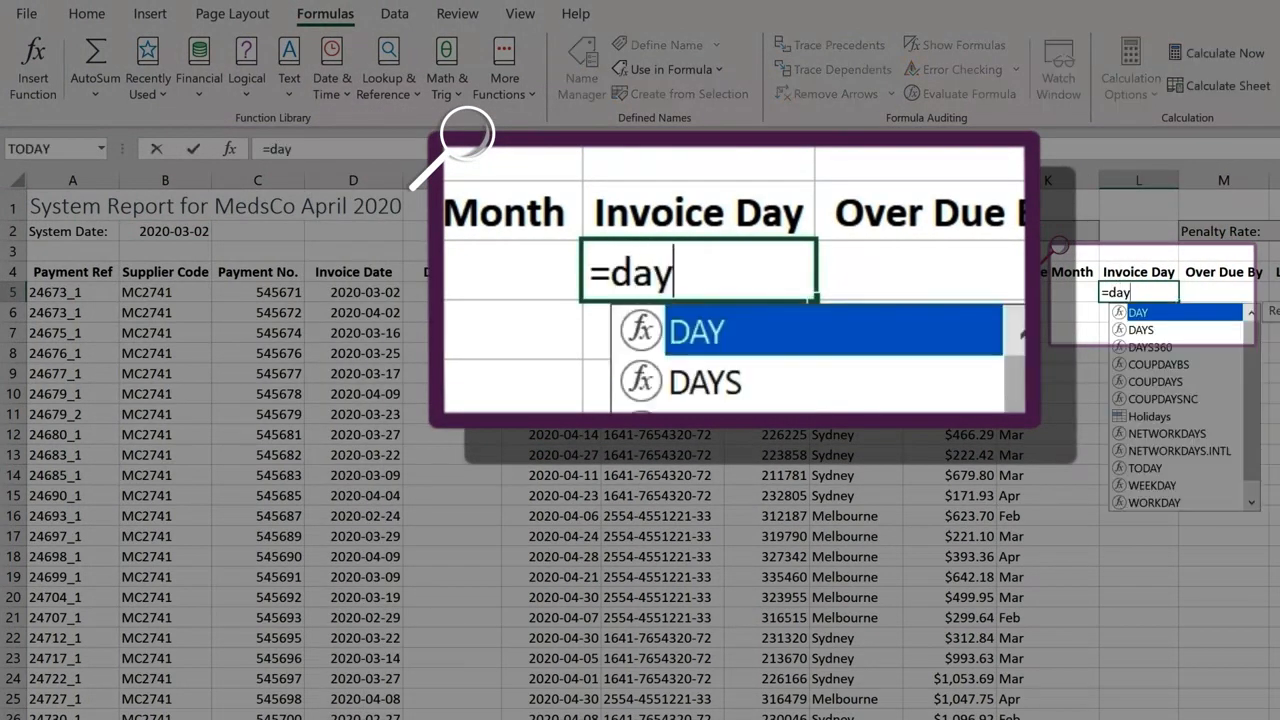
{"action": "key", "text": "Tab"}
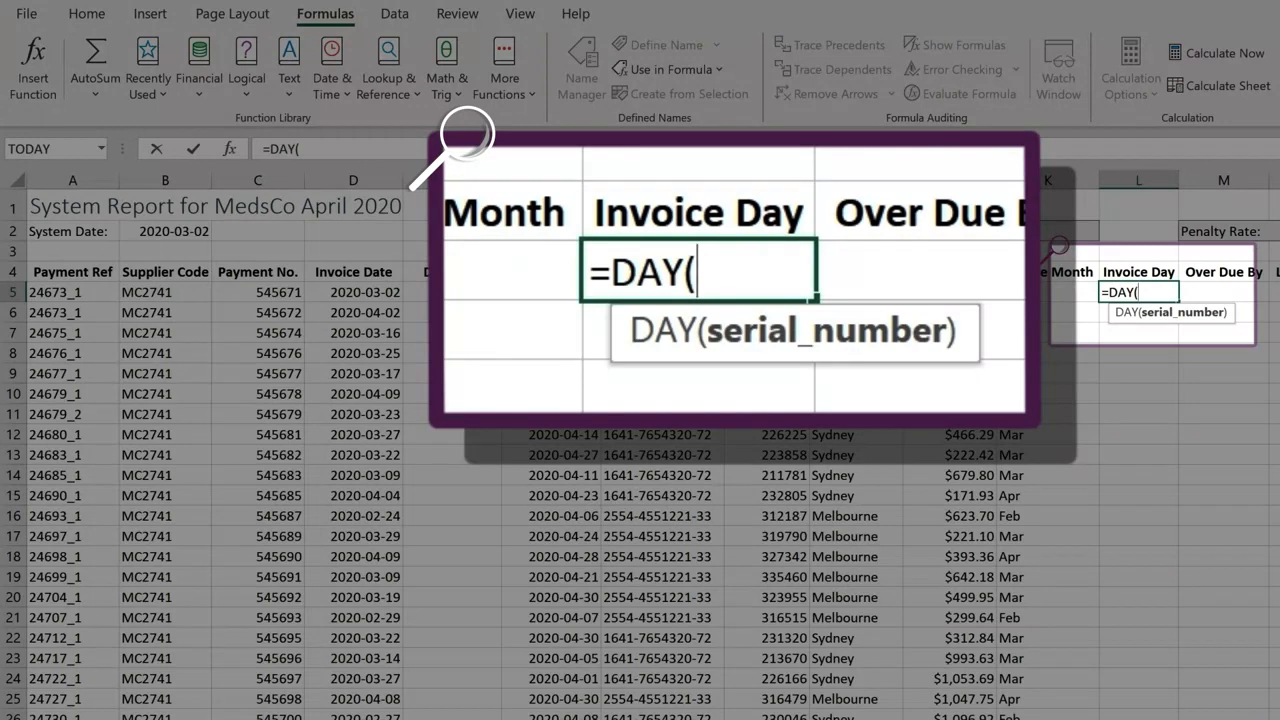
{"action": "left_click", "coordinate": [372, 290]}
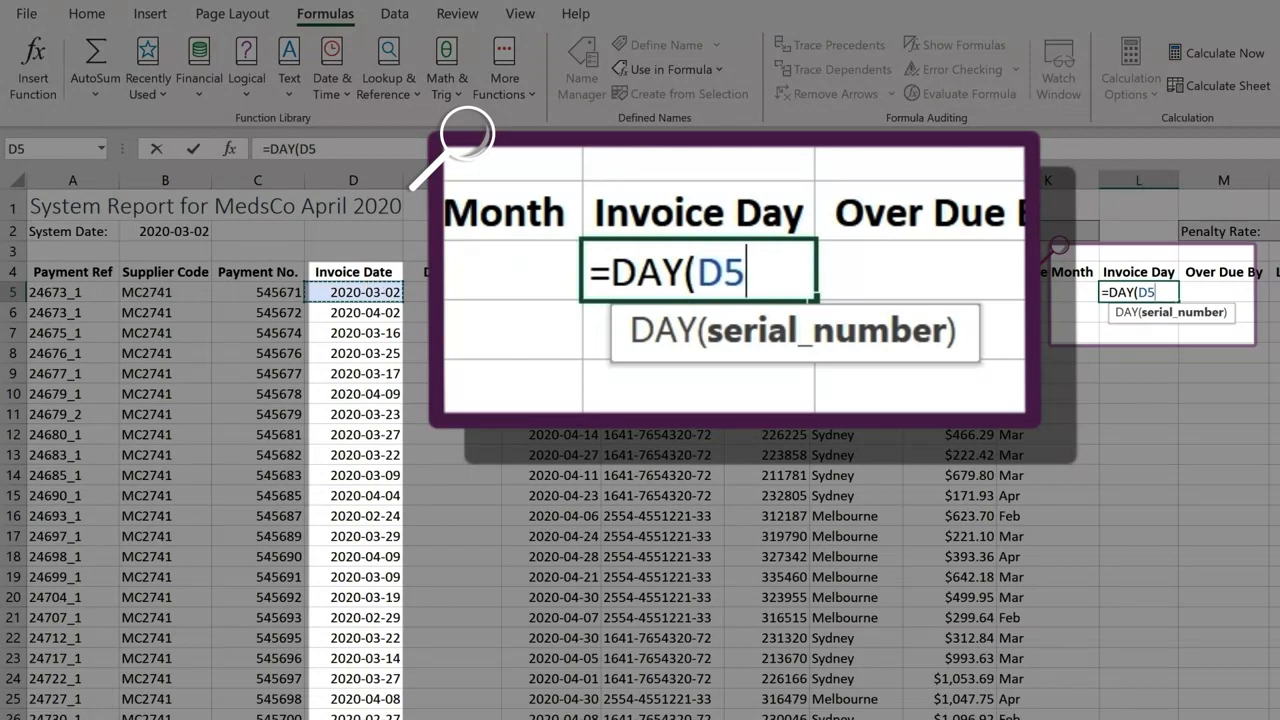
{"action": "key", "text": "Return"}
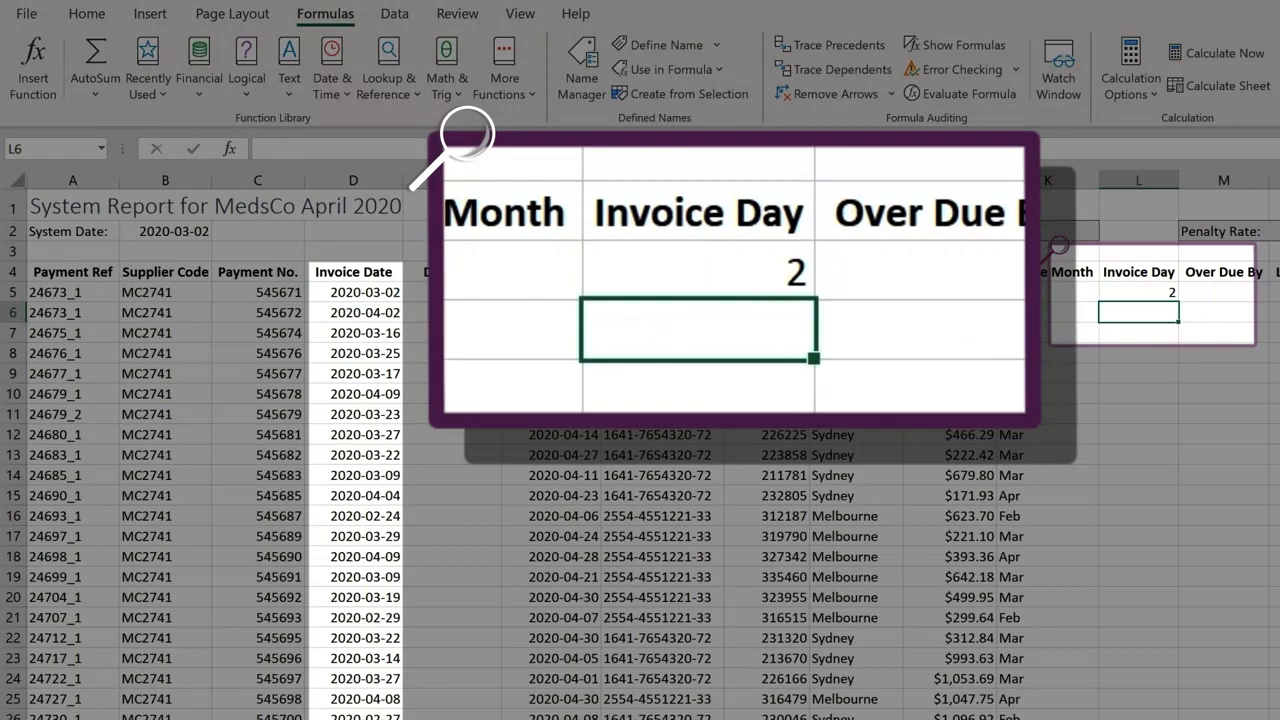
{"action": "left_click", "coordinate": [1150, 292]}
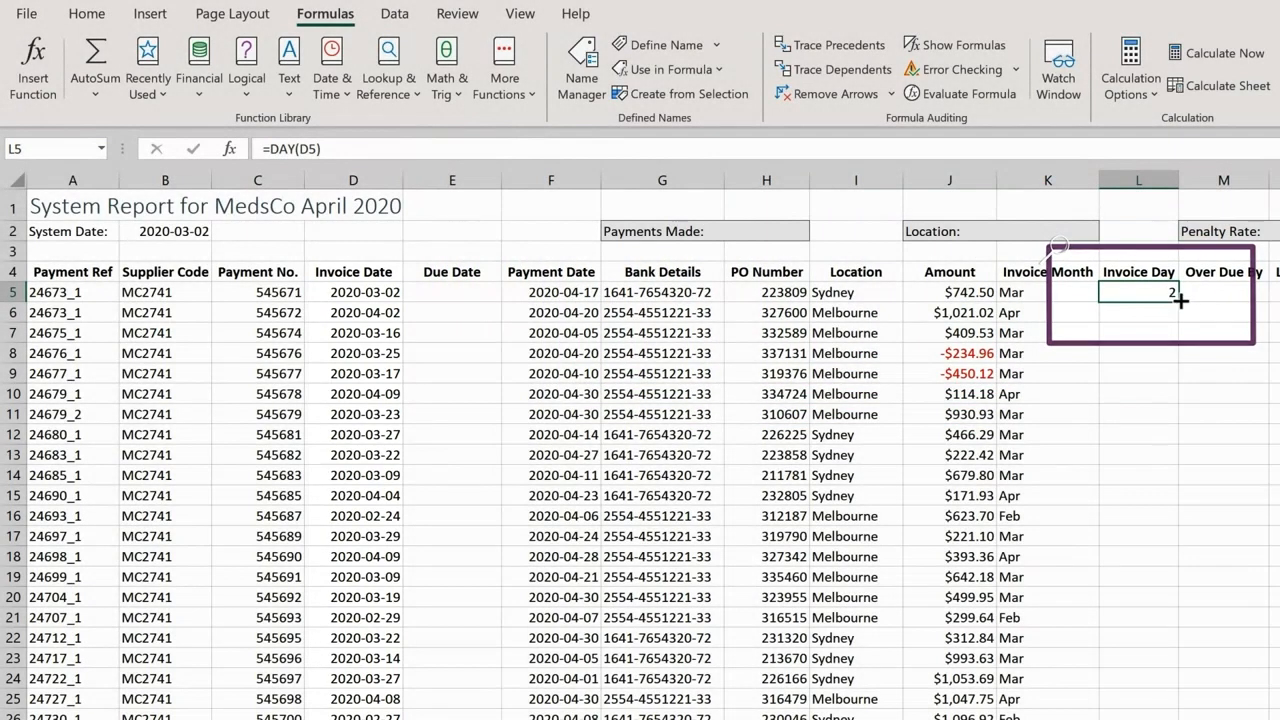
{"action": "double_click", "coordinate": [1181, 299]}
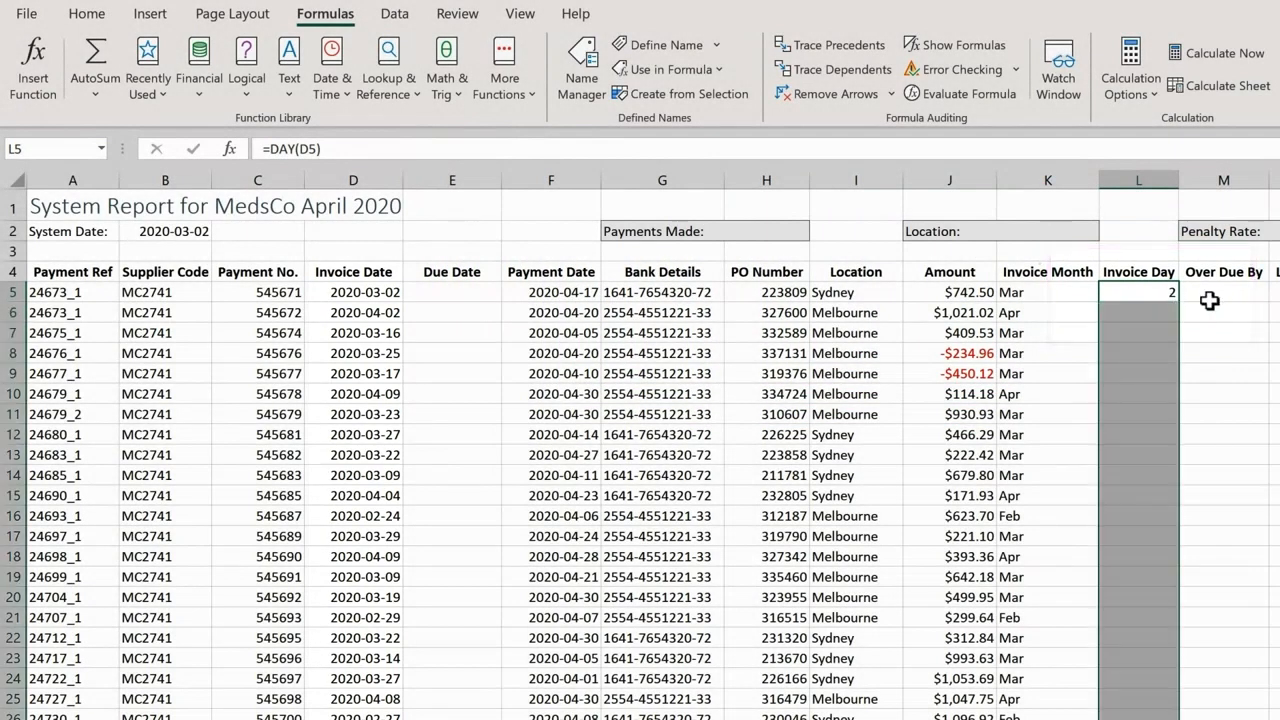
- Enter =MONTH(D5) in cell M5 under Over Due By to extract the month of the first invoice date
{"action": "left_click", "coordinate": [1243, 292]}
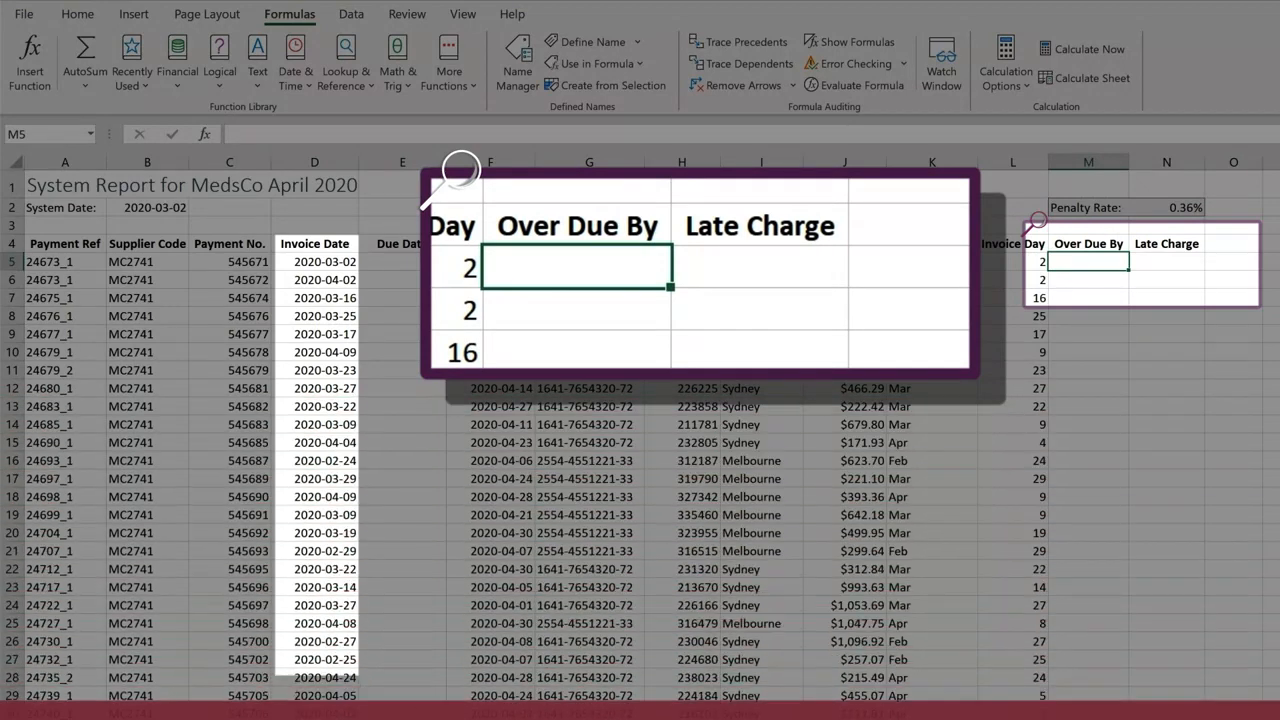
{"action": "type", "text": "=month"}
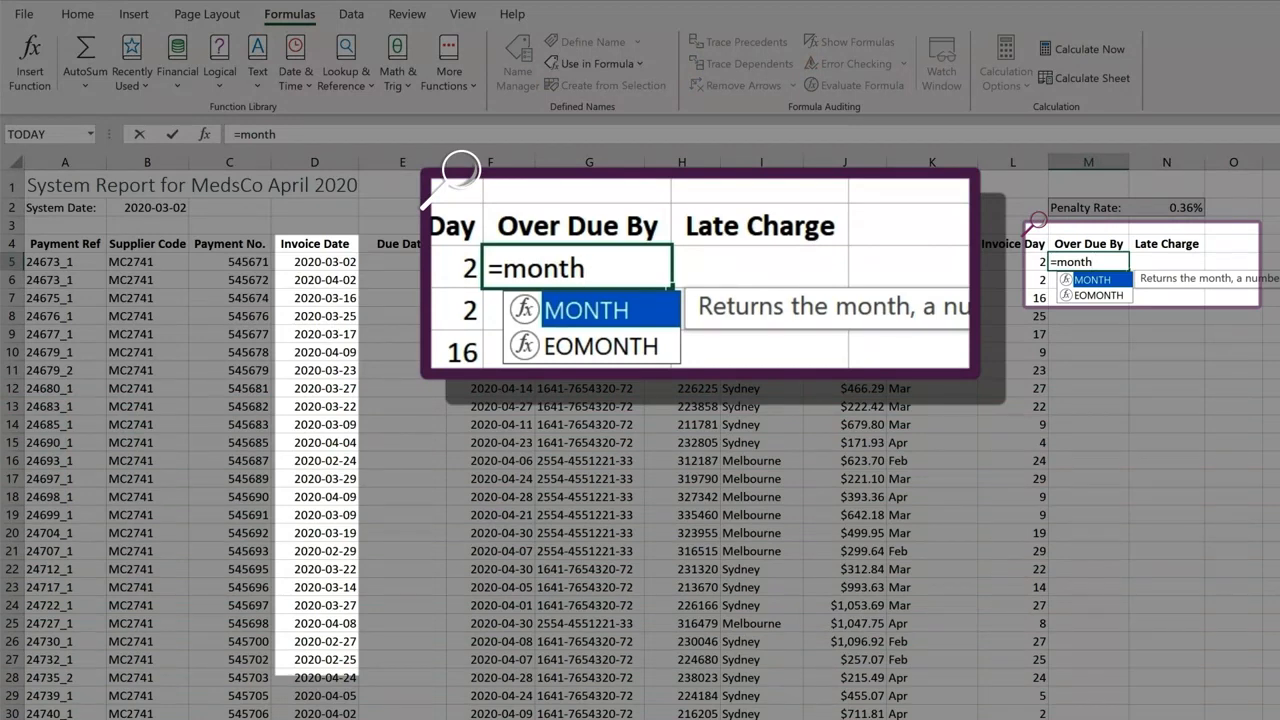
{"action": "key", "text": "Tab"}
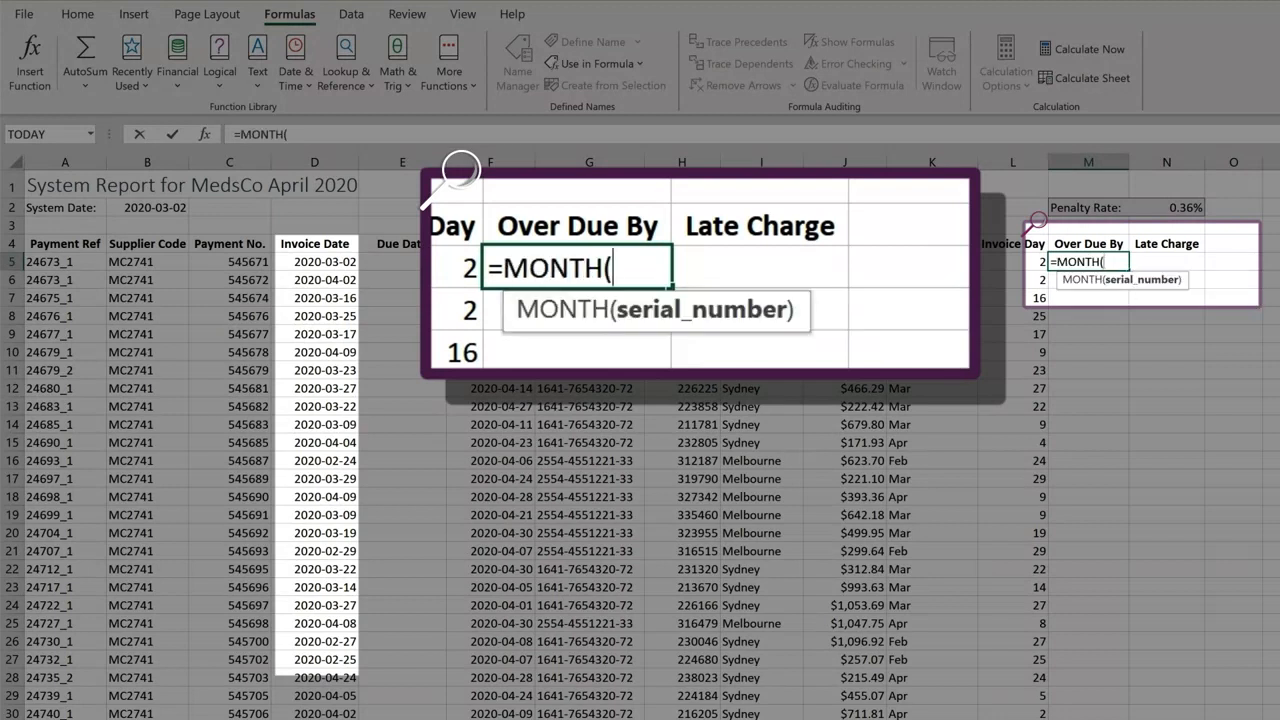
{"action": "left_click", "coordinate": [345, 261]}
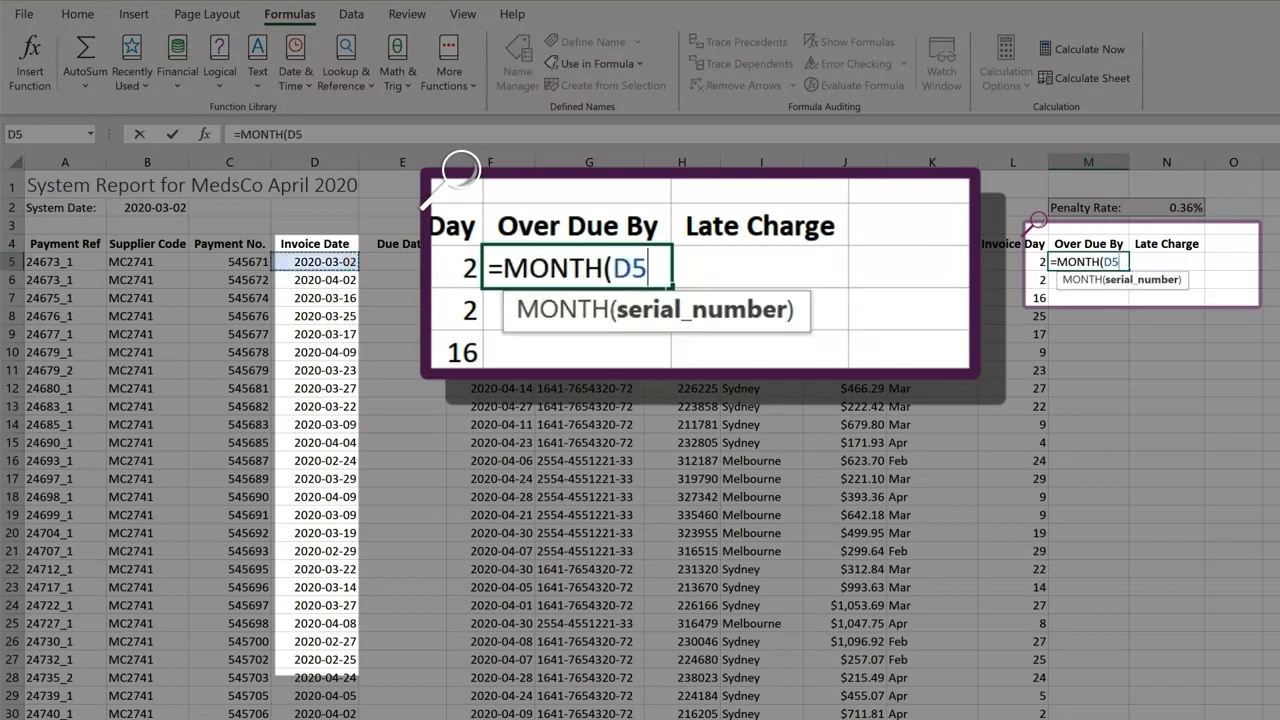
{"action": "key", "text": "Tab"}
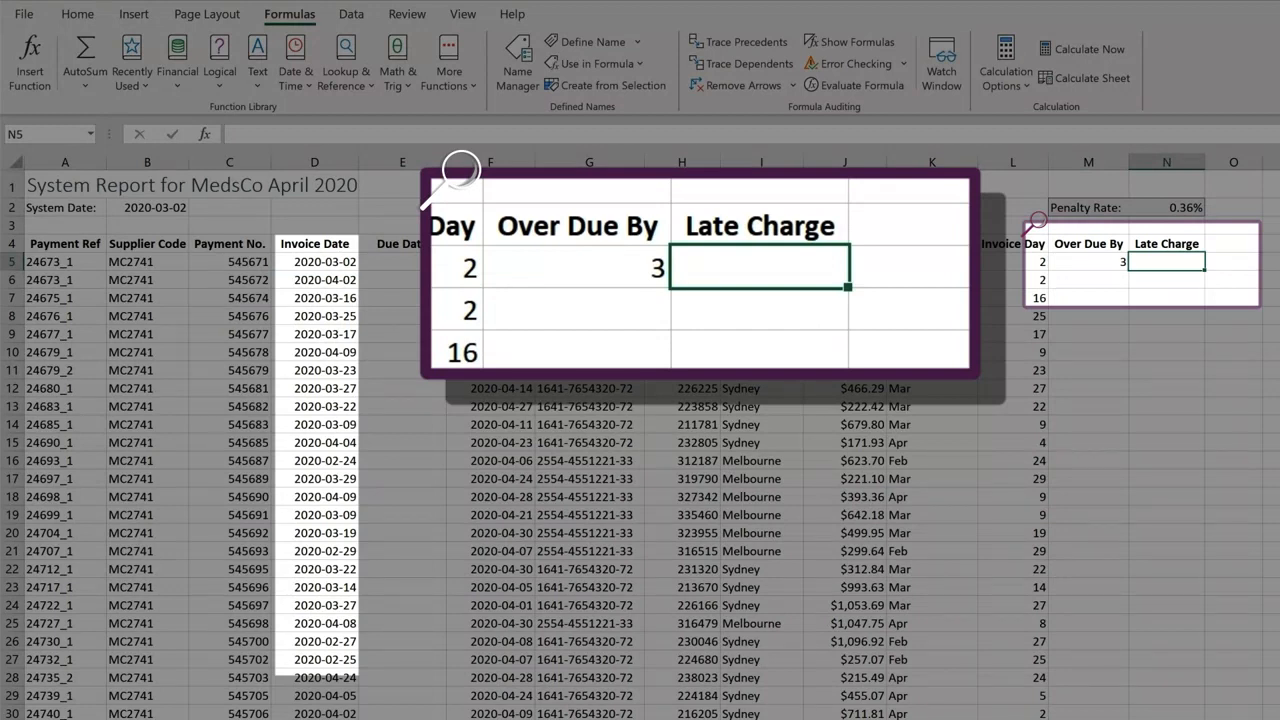
- Enter =YEAR(D5) in cell N5 under Late Charge to extract the year of the first invoice date
{"action": "type", "text": "="}
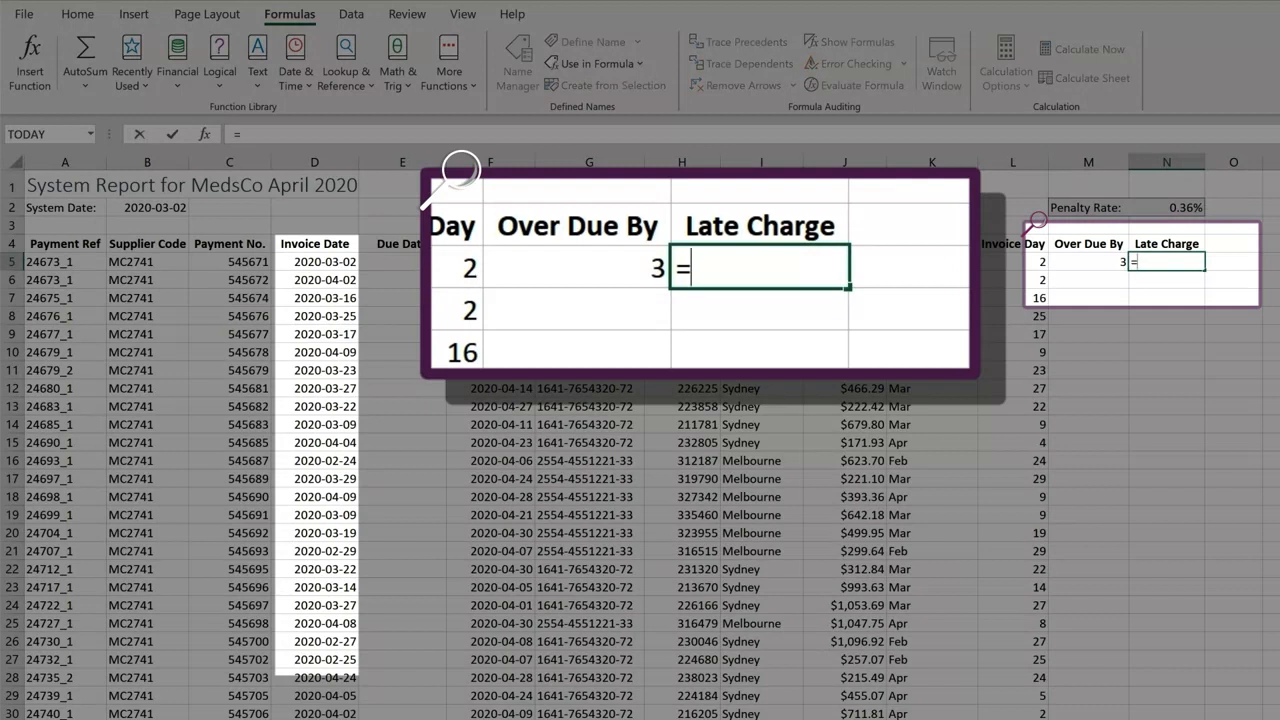
{"action": "type", "text": "y"}
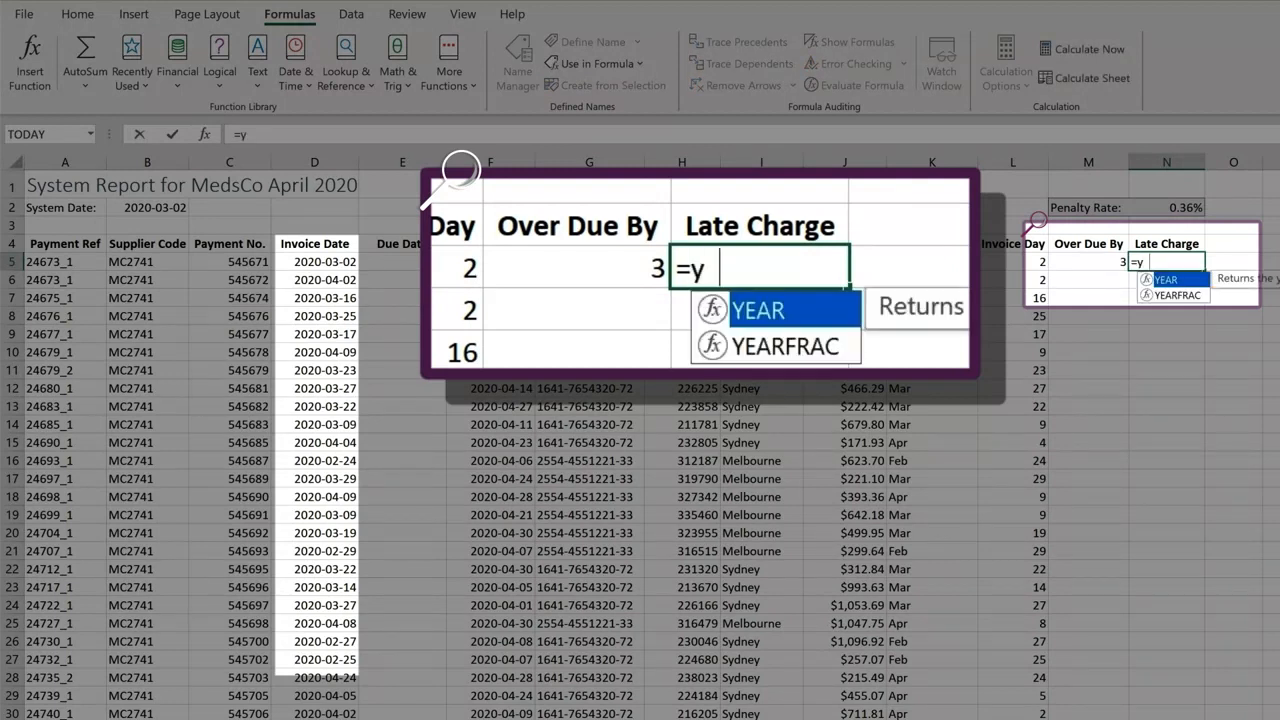
{"action": "type", "text": "ear"}
{"action": "key", "text": "Tab"}
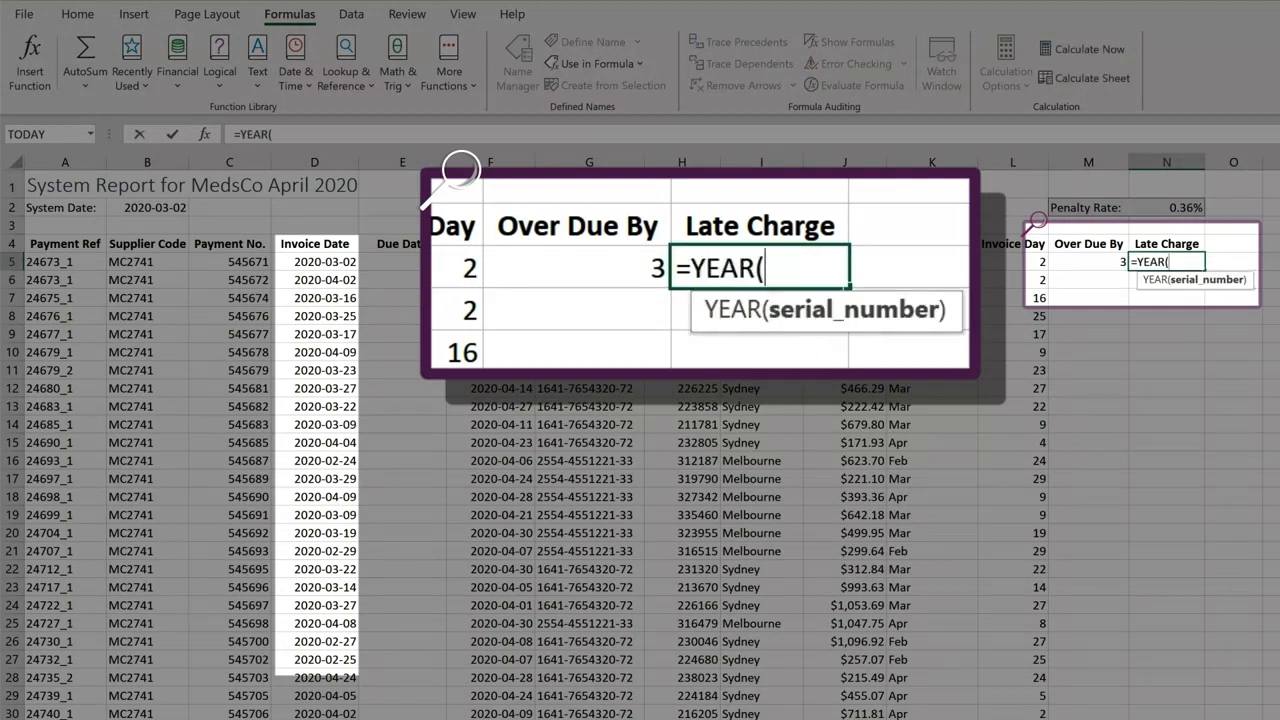
{"action": "left_click", "coordinate": [340, 262]}
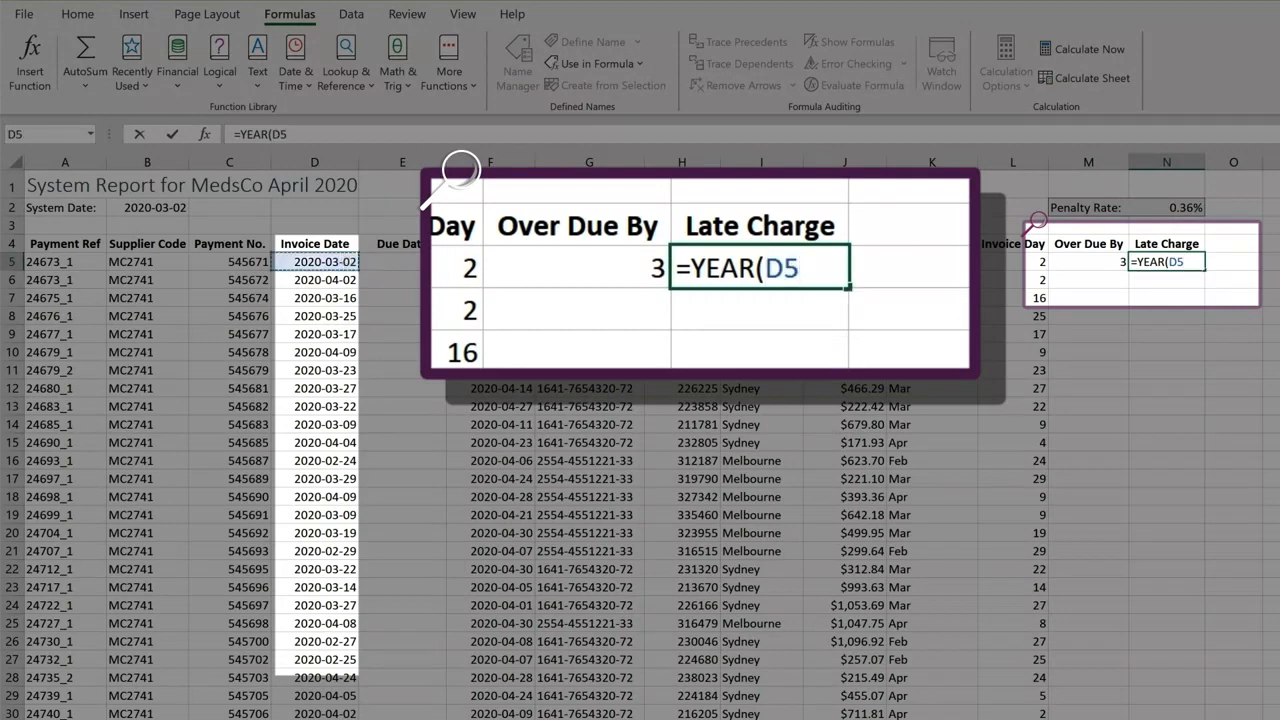
{"action": "key", "text": "Return"}
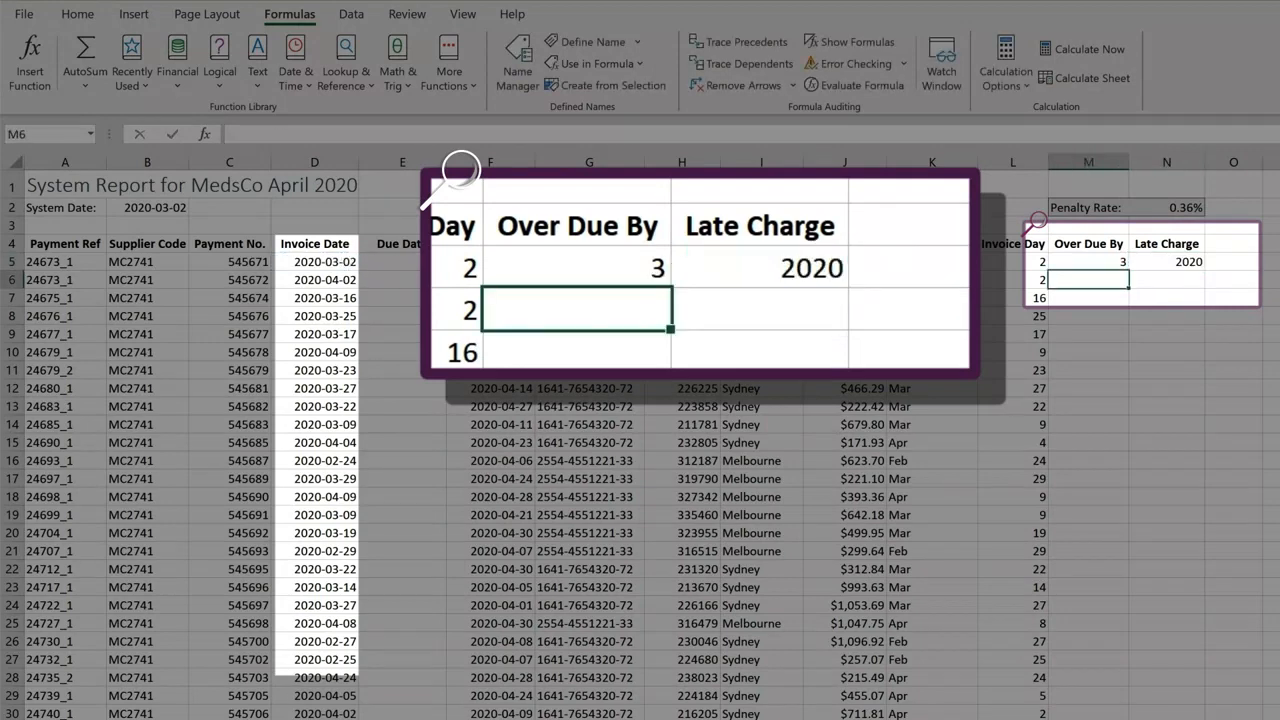